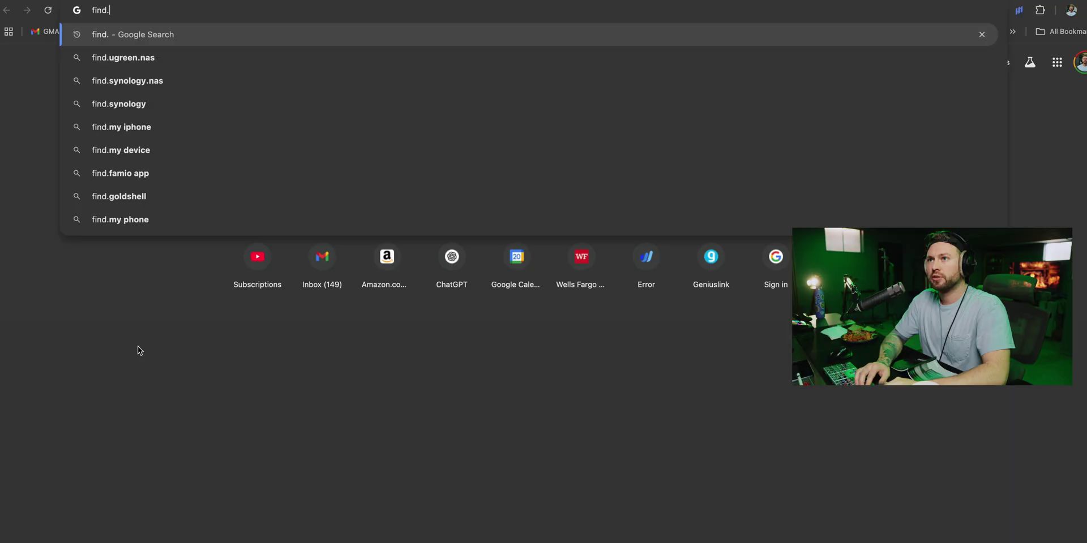
# Load the device finder, connect to the uninitialized DXP4800PLUS-4105 and enter its device name
pyautogui.write('ugnas.lc')
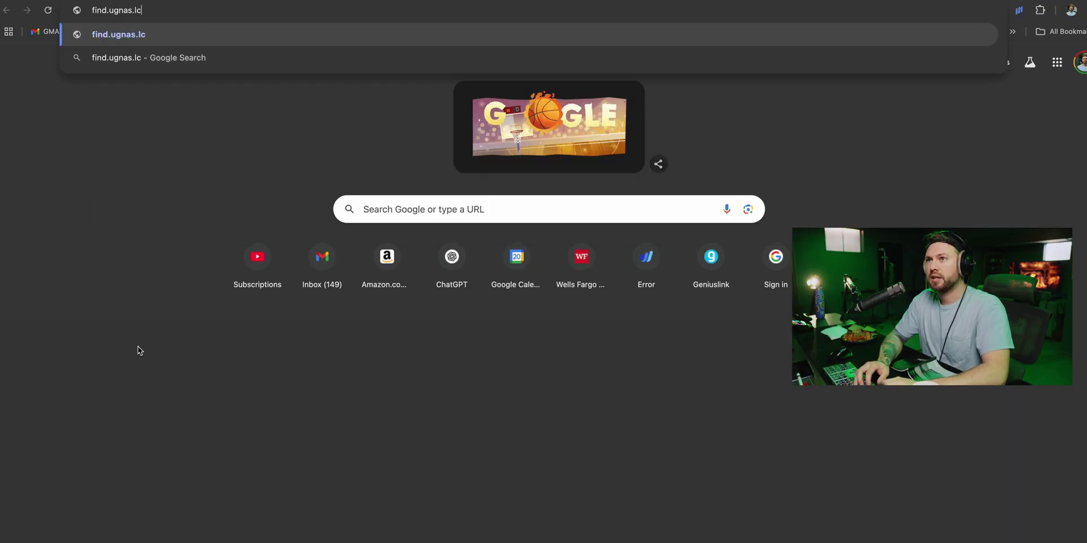
pyautogui.press('BackSpace')
pyautogui.press('BackSpace')
pyautogui.write('com')
pyautogui.press('Return')
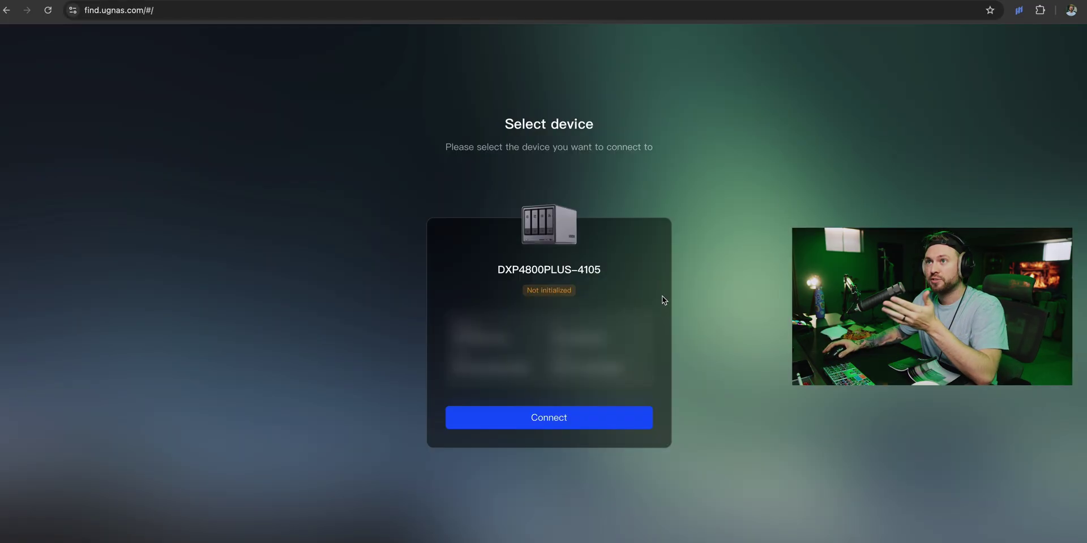
pyautogui.click(589, 421)
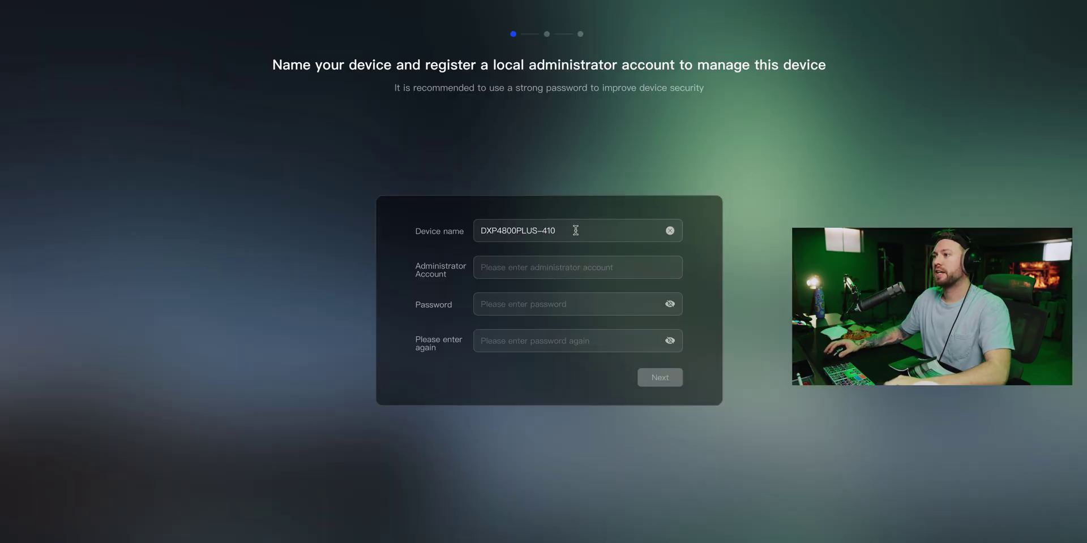
pyautogui.write('UGOBL')
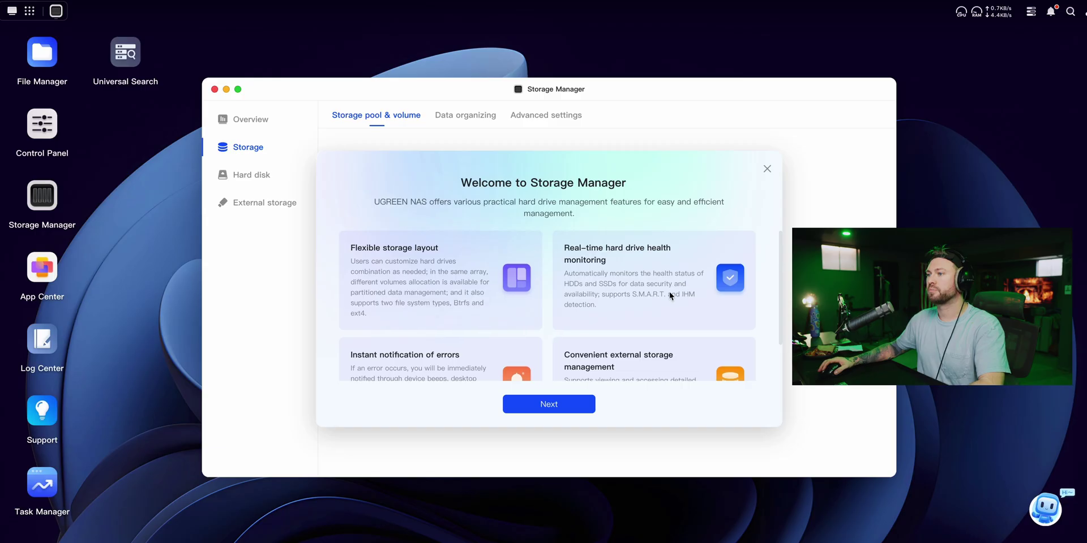
# Build a new storage pool from all four 3.6TB disks as RAID 5, keeping the hard disk test
pyautogui.click(546, 405)
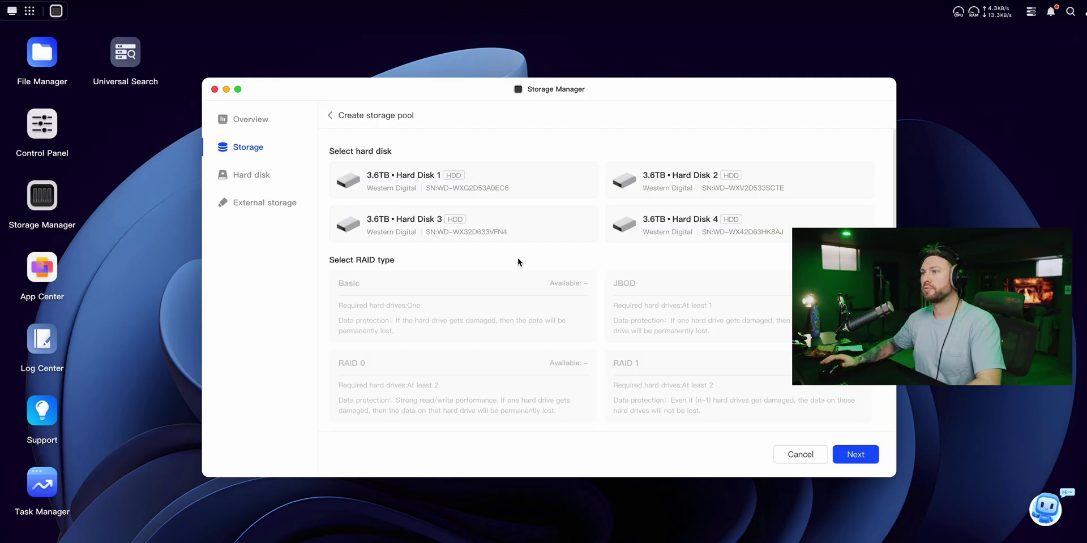
pyautogui.scroll(-3, 394, 334)
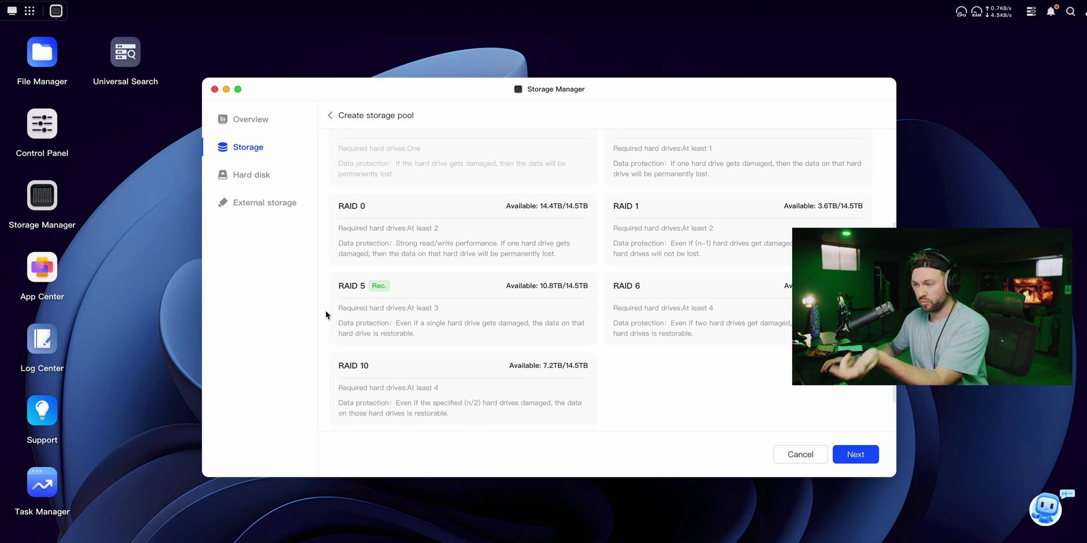
pyautogui.scroll(-2, 326, 314)
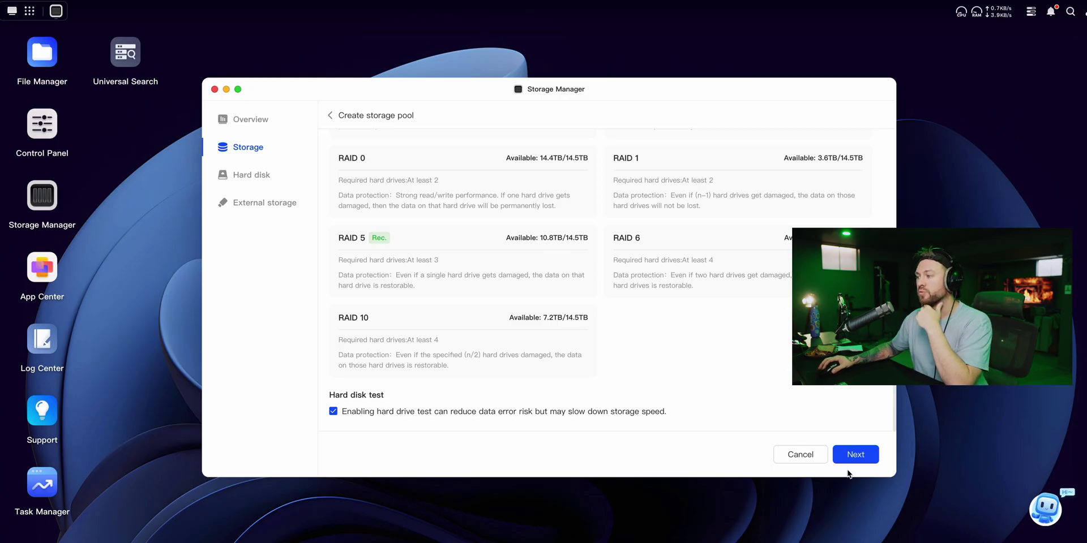
pyautogui.click(854, 455)
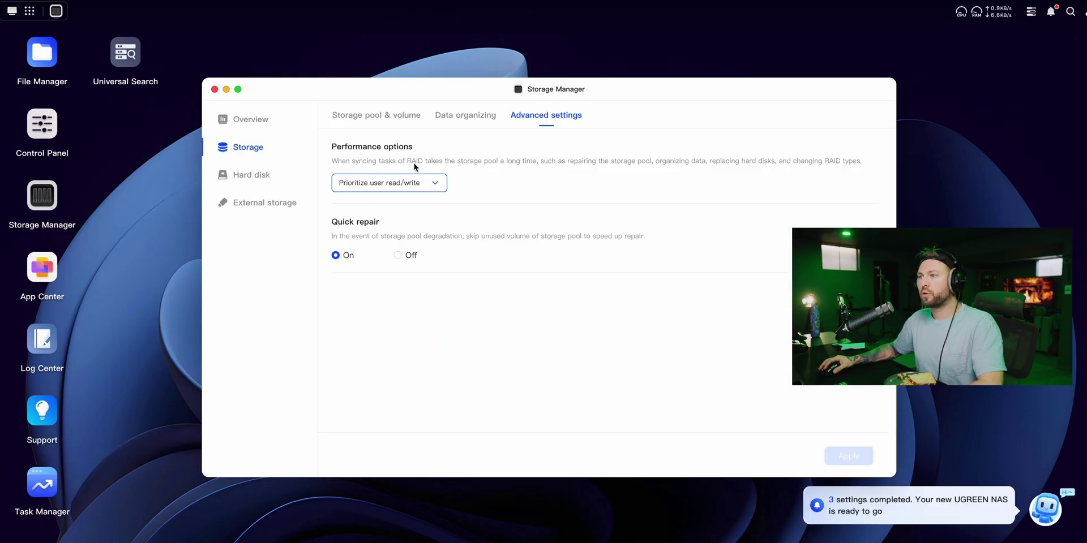
pyautogui.click(385, 188)
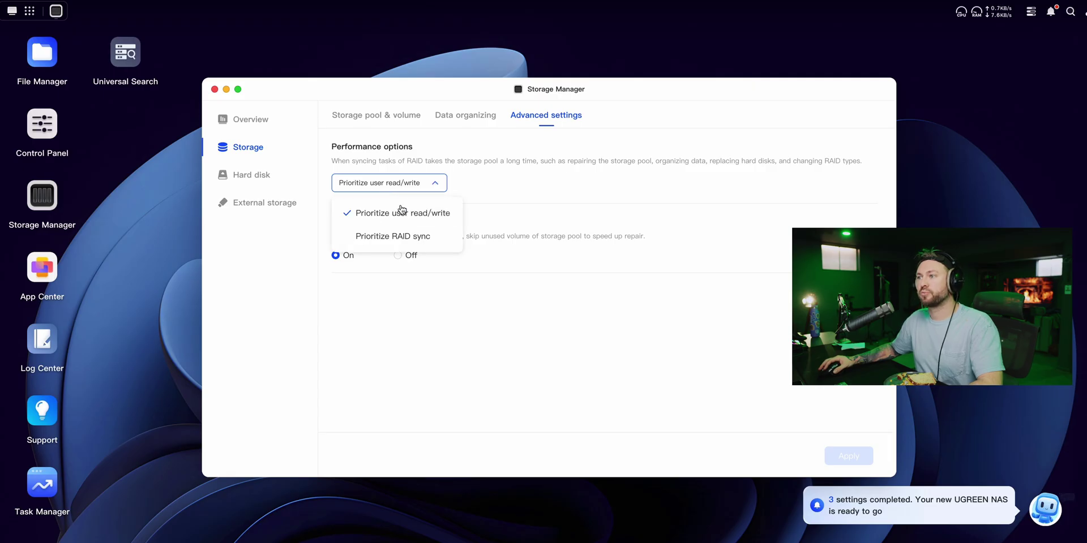
pyautogui.click(468, 229)
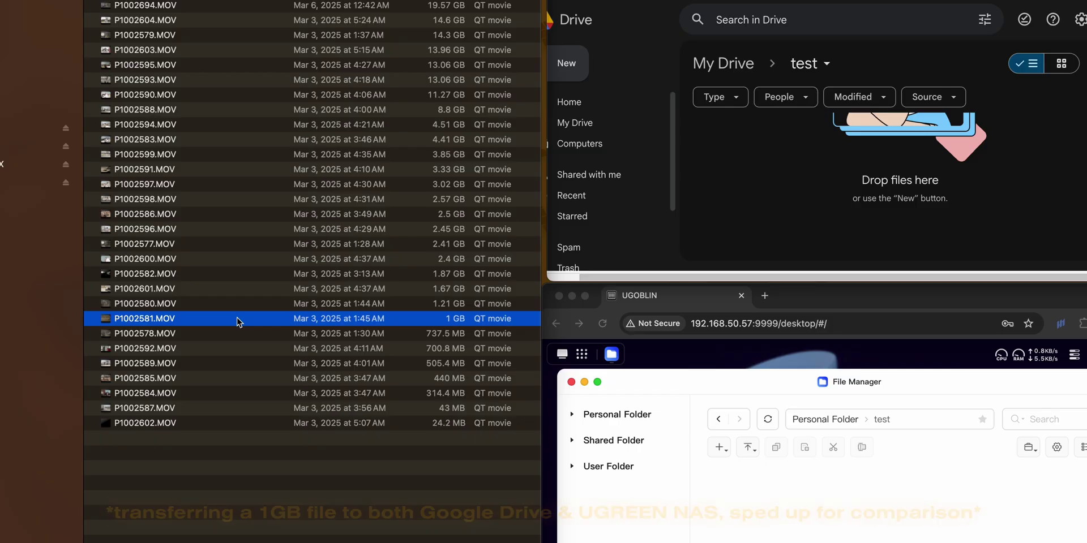
# Upload P1002581.MOV to the Google Drive and NAS test folders and type 'ASTER THAN GOOGLE DRIVE!!!!!'
pyautogui.moveTo(144, 319); pyautogui.dragTo(900, 181)
pyautogui.moveTo(362, 319); pyautogui.dragTo(849, 509)
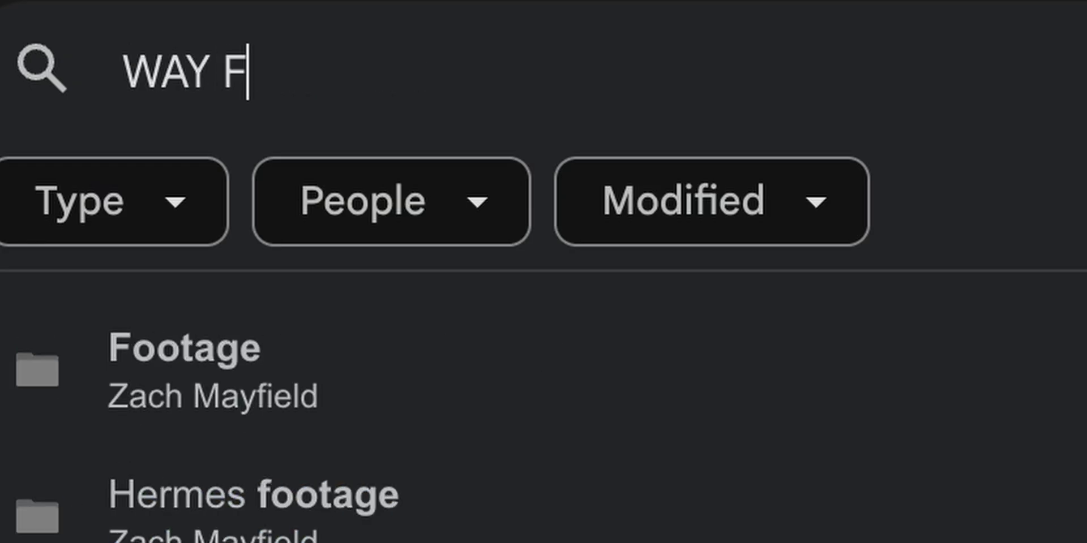
pyautogui.write('ASTER THAN GOOGLE DRIVE!!!!!')
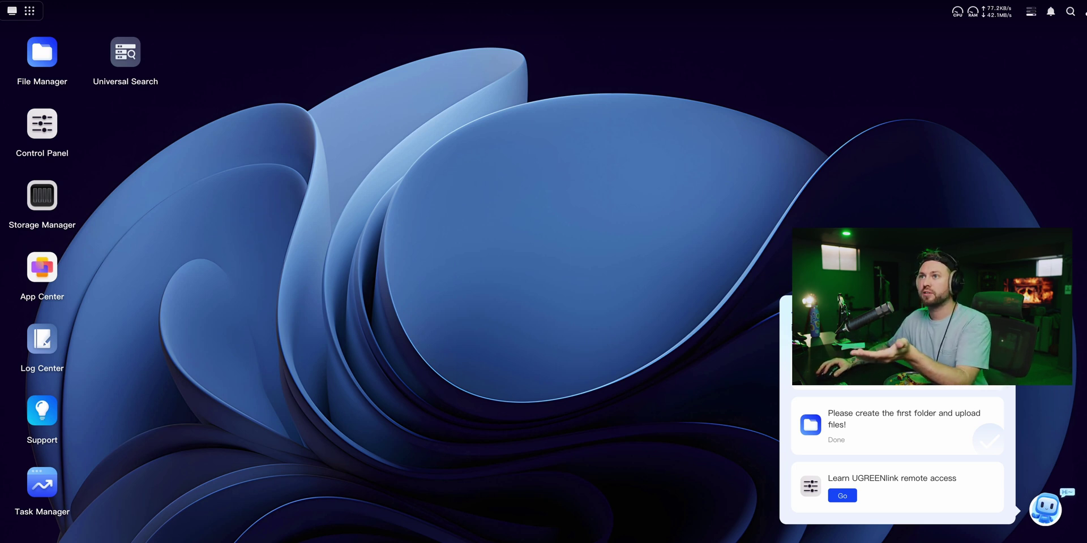
# From App Center, install the five common NAS apps onto Volume 1
pyautogui.click(29, 10)
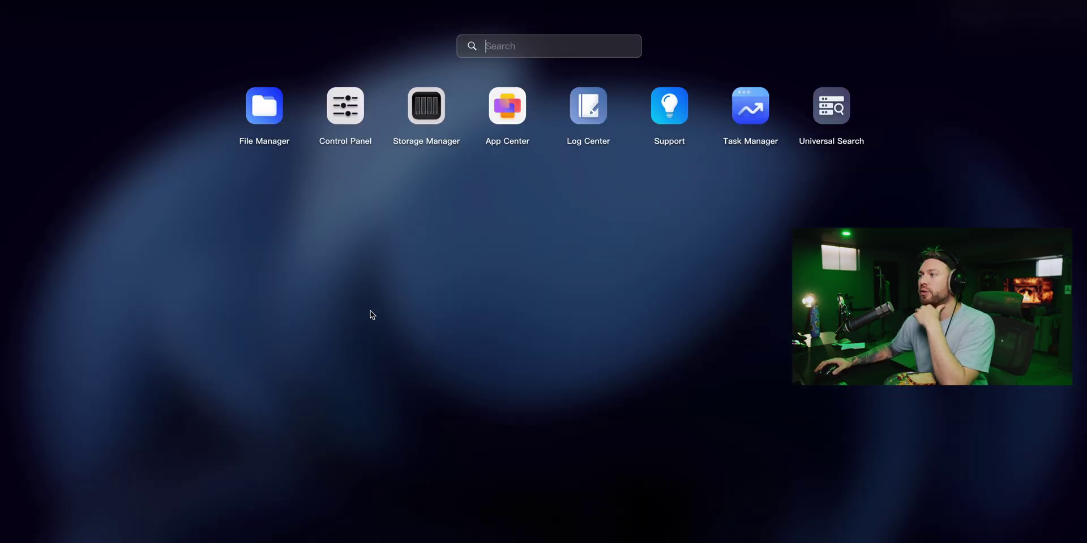
pyautogui.click(507, 106)
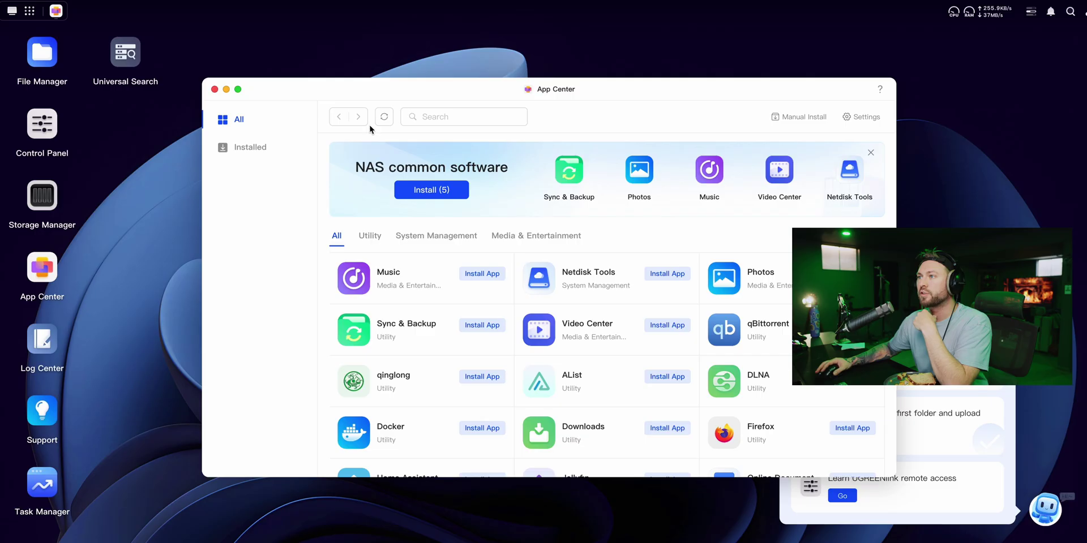
pyautogui.moveTo(299, 84); pyautogui.dragTo(284, 54)
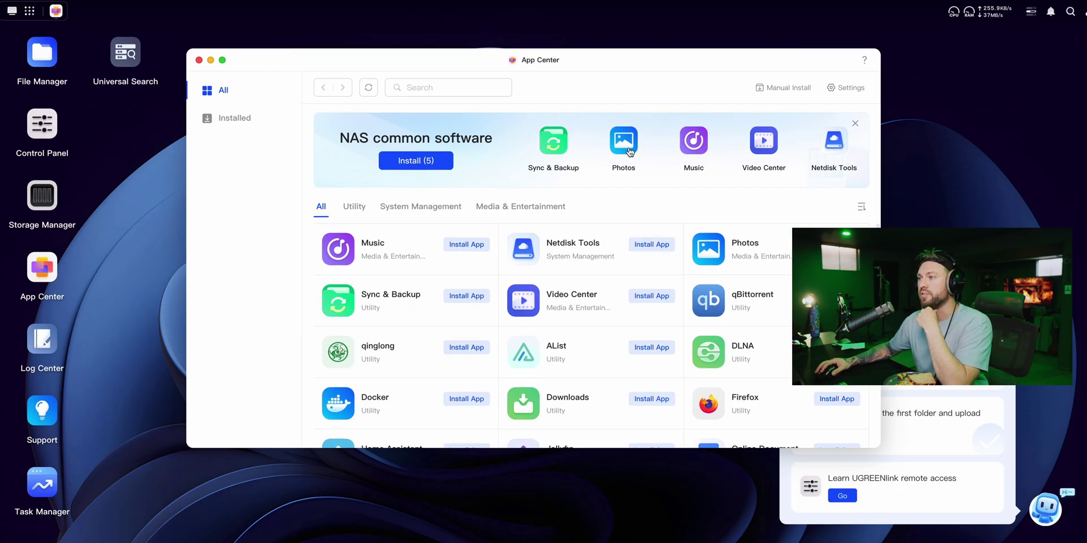
pyautogui.click(837, 244)
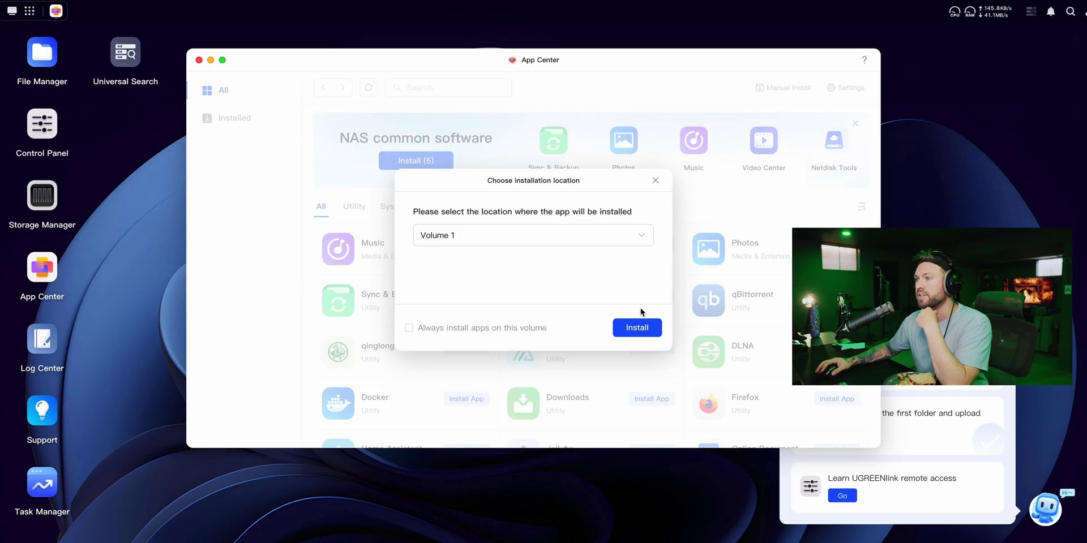
pyautogui.click(637, 329)
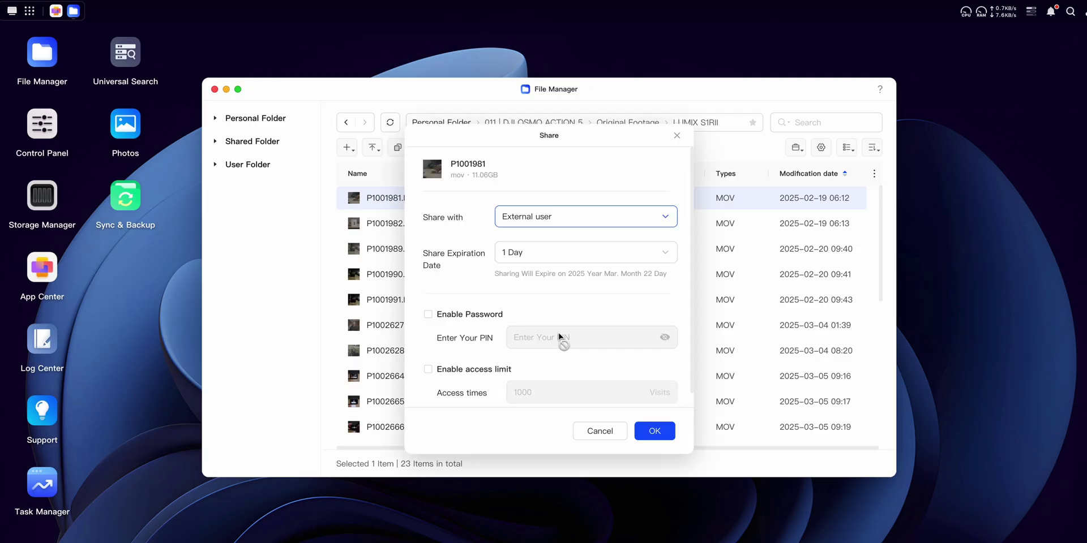
# Scroll through the Share dialog that offers P1001981 to an External user
pyautogui.scroll(-1, 479, 322)
pyautogui.scroll(1, 475, 363)
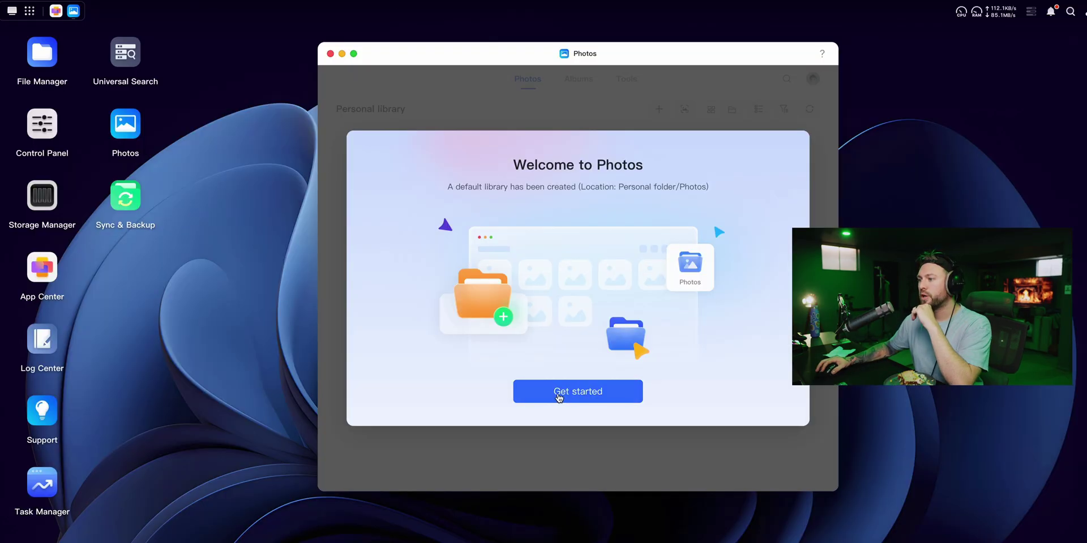
# Enable text and image recognition for the personal library and download the similar-photo model
pyautogui.click(558, 393)
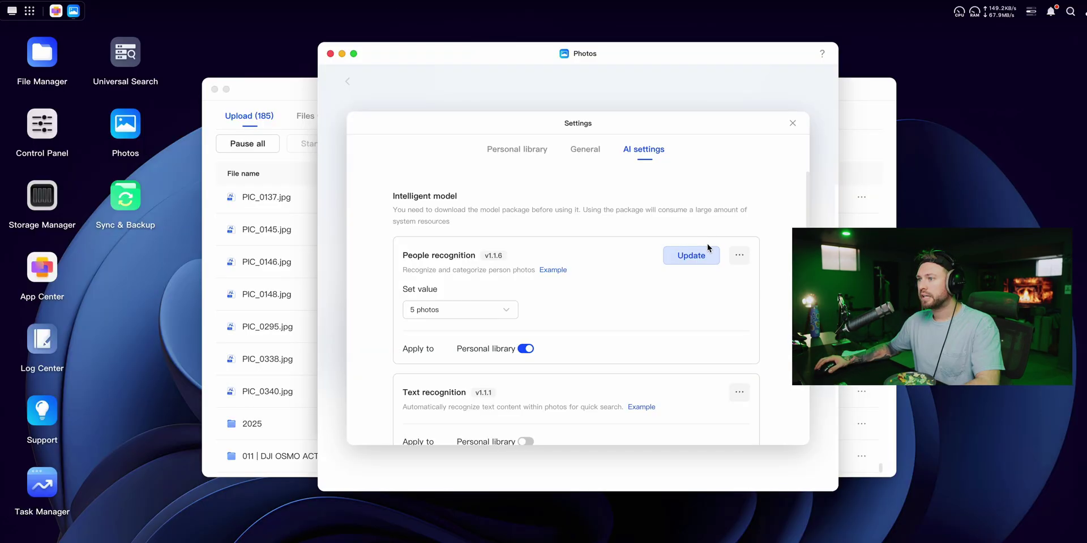
pyautogui.scroll(-2, 702, 243)
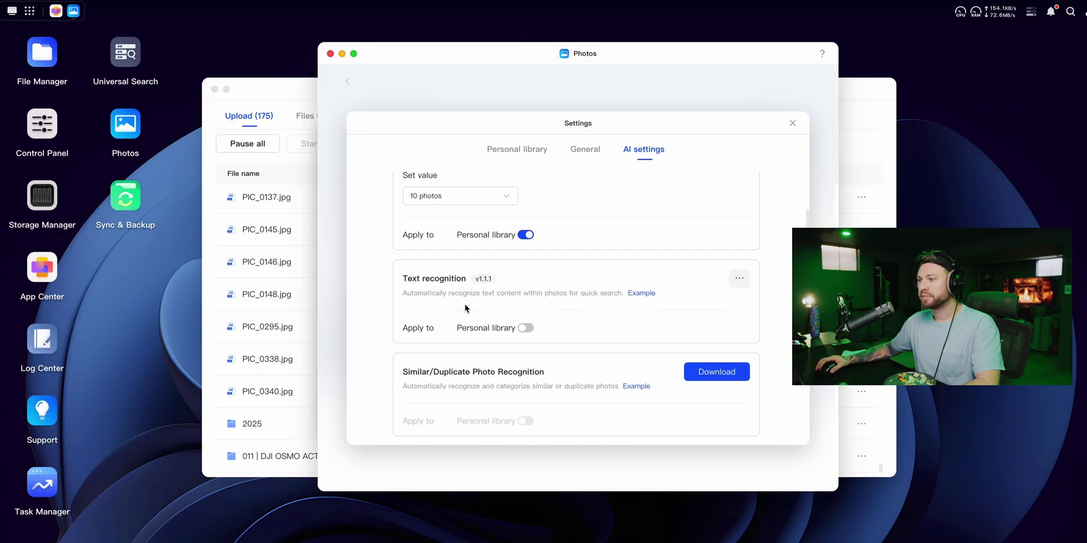
pyautogui.click(525, 328)
pyautogui.click(644, 314)
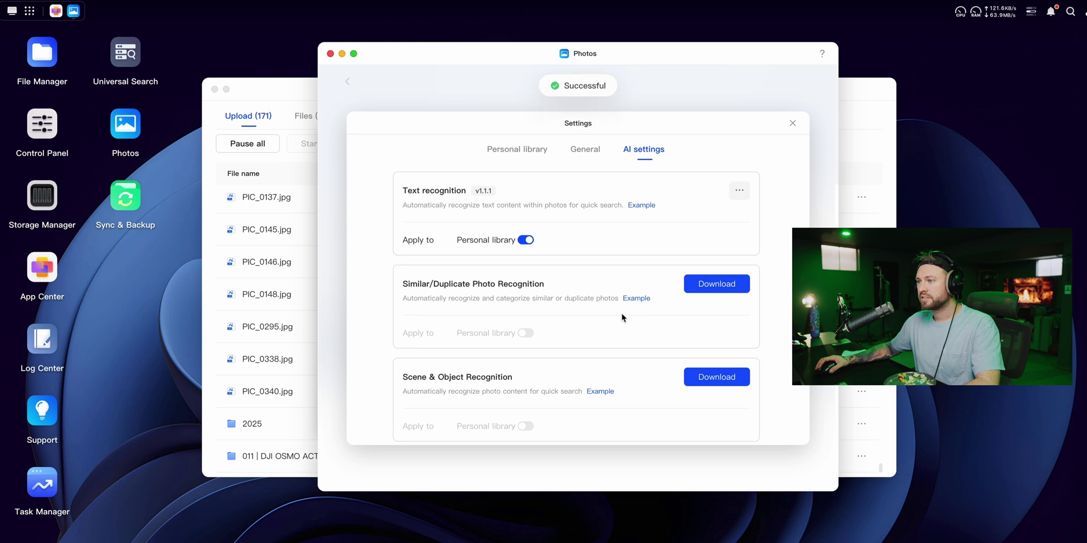
pyautogui.click(716, 284)
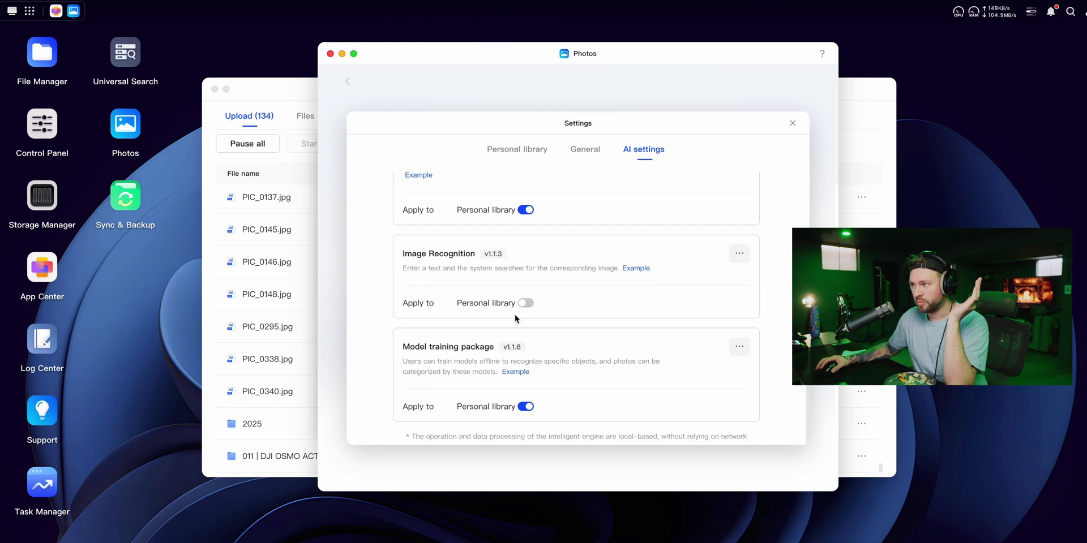
pyautogui.click(531, 302)
pyautogui.click(657, 312)
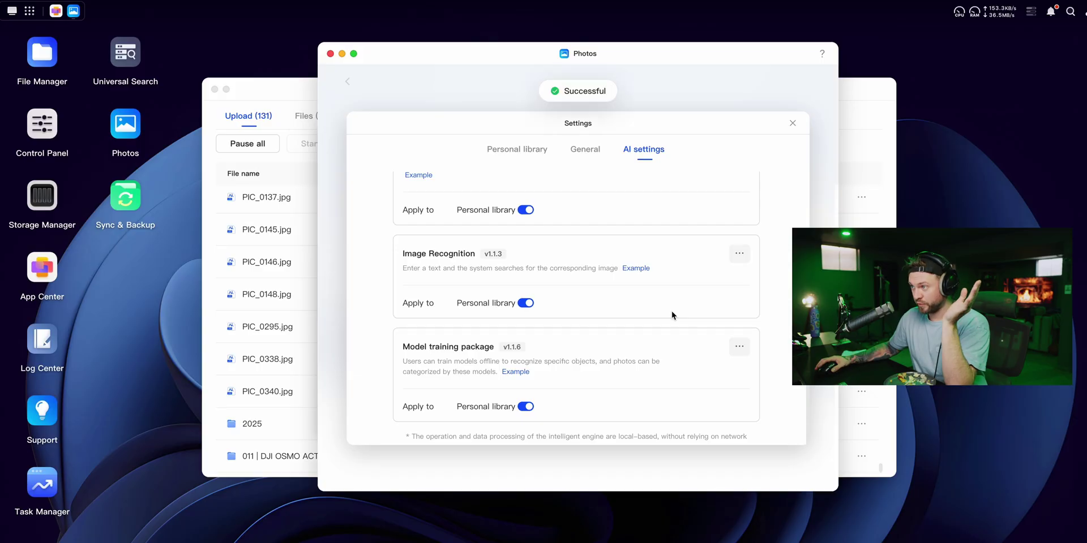
pyautogui.scroll(6, 650, 319)
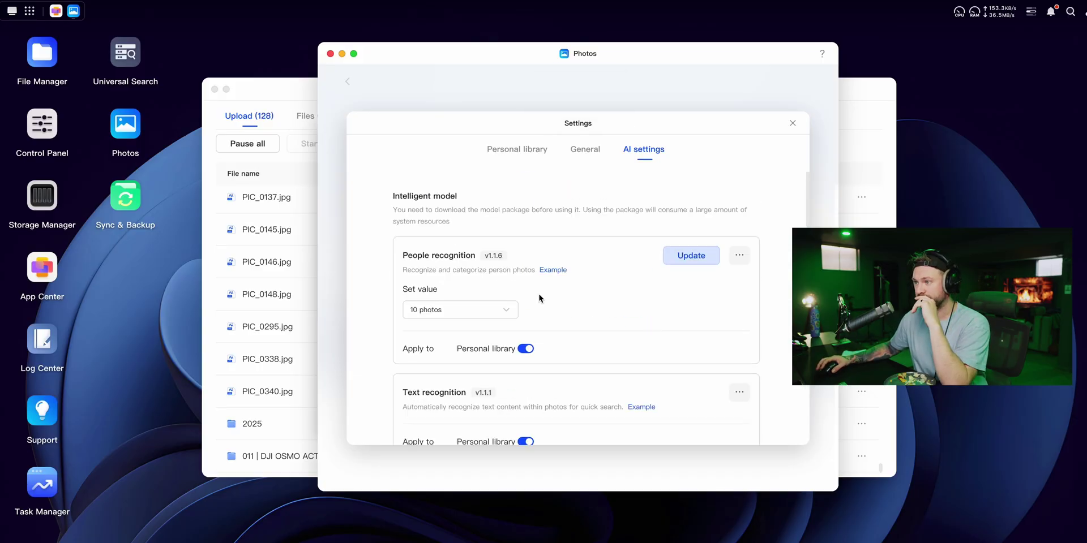
# Open the Object recognition album and view the Animal category
pyautogui.click(589, 162)
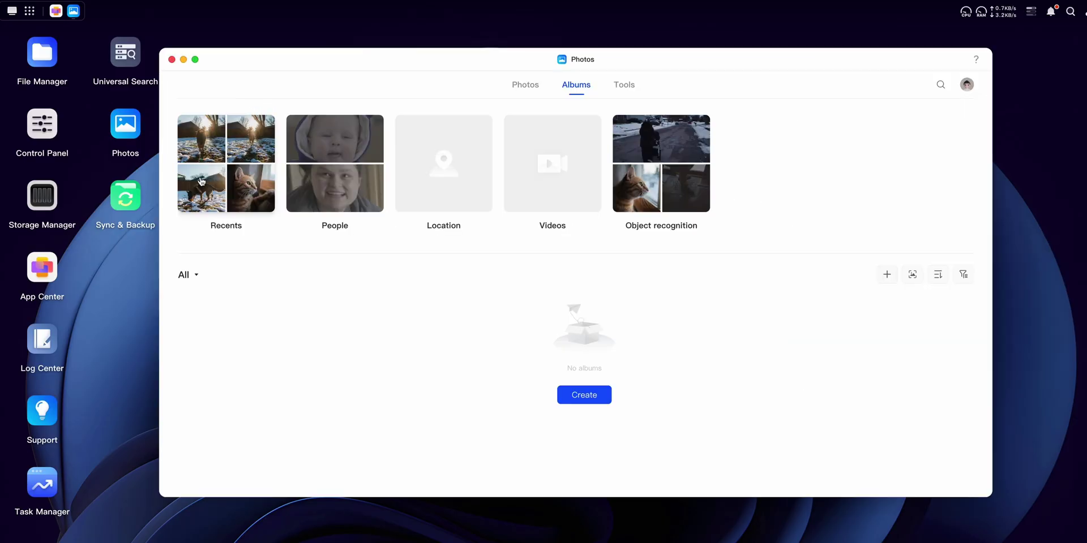
pyautogui.click(649, 194)
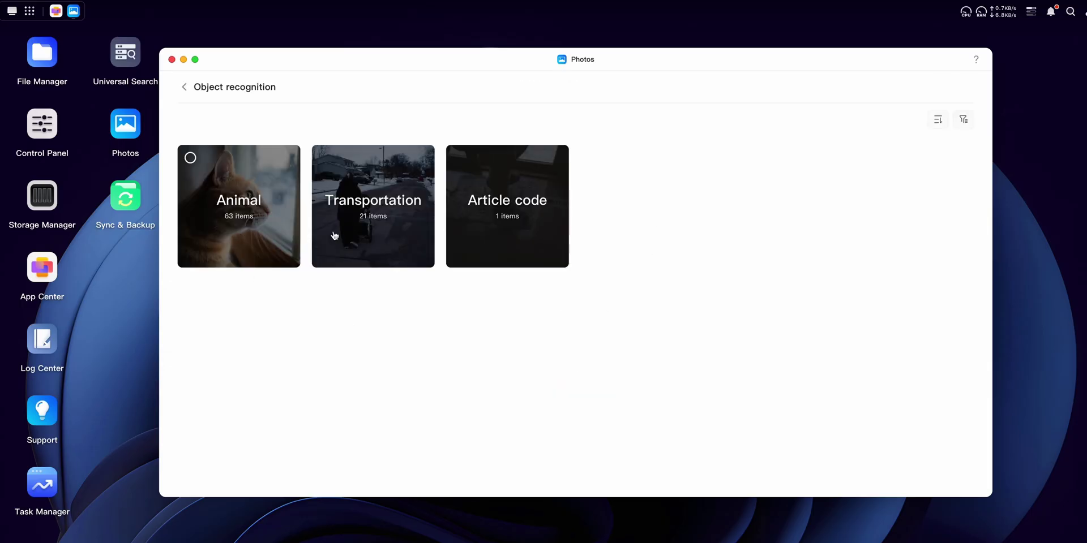
pyautogui.click(254, 230)
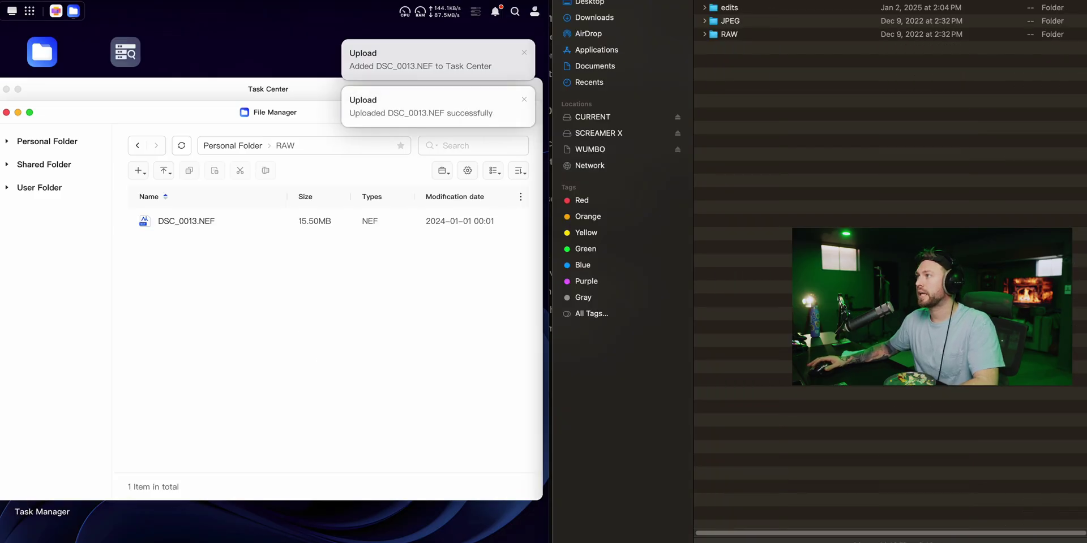
pyautogui.press('super+Up')
# Upload BF_00023.DNG from the local Photos folder into the NAS RAW folder, confirming duplicate handling
pyautogui.click(756, 25)
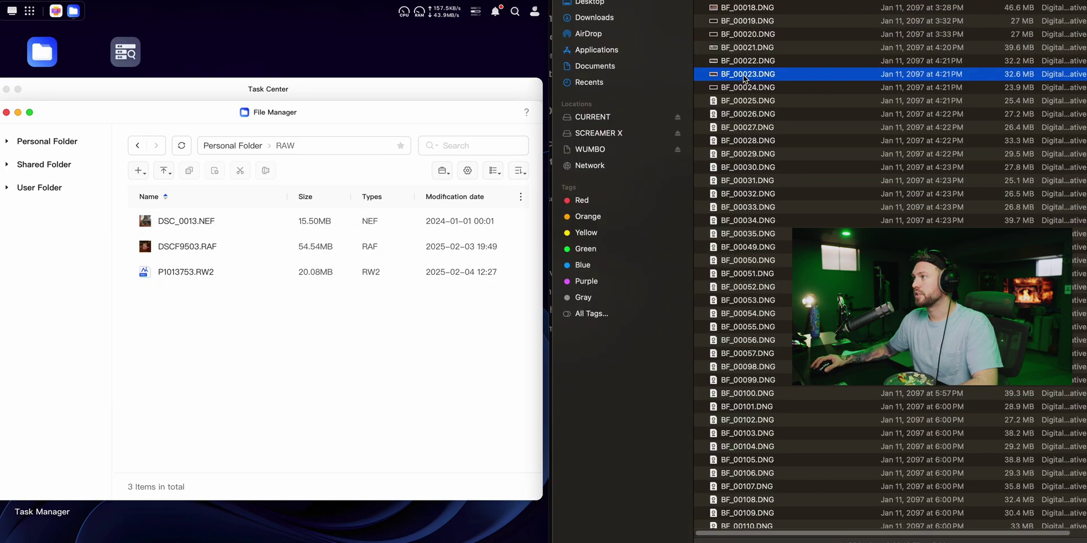
pyautogui.moveTo(747, 74); pyautogui.dragTo(390, 365)
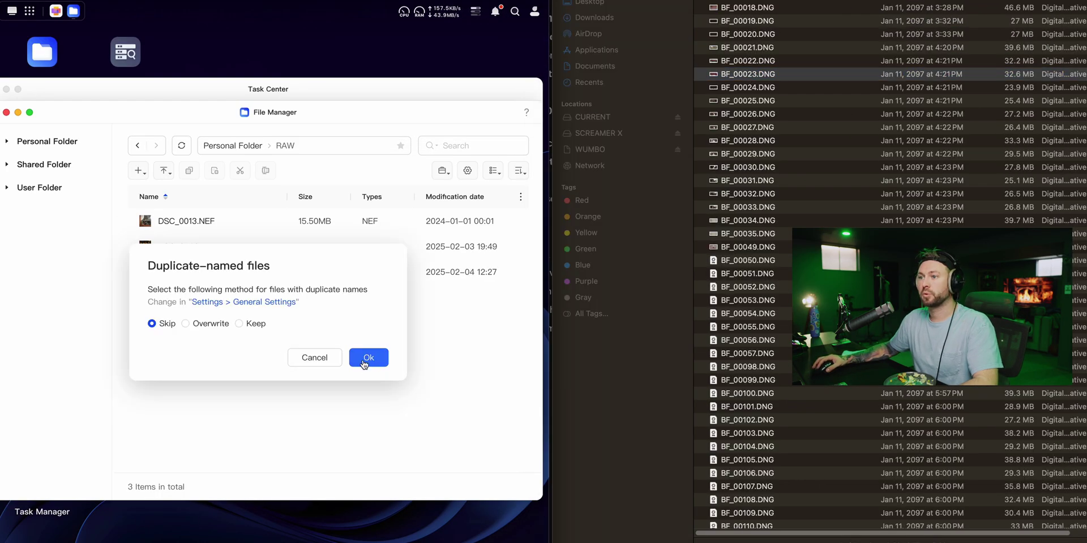
pyautogui.click(388, 358)
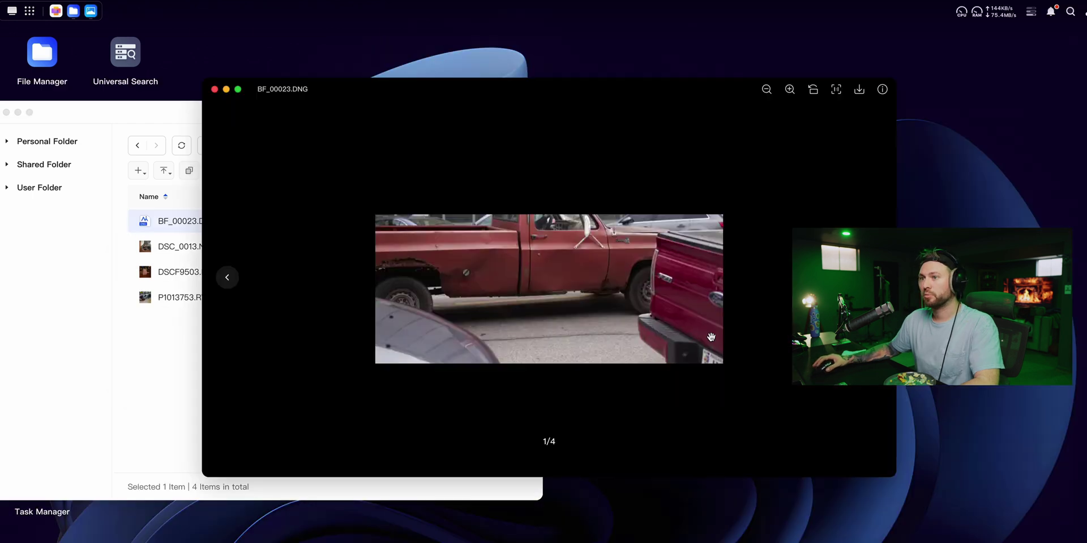
# Step through the RAW previews: DSC_0013.NEF, DSCF9503.RAF, then P1013753.RW2
pyautogui.press('Right')
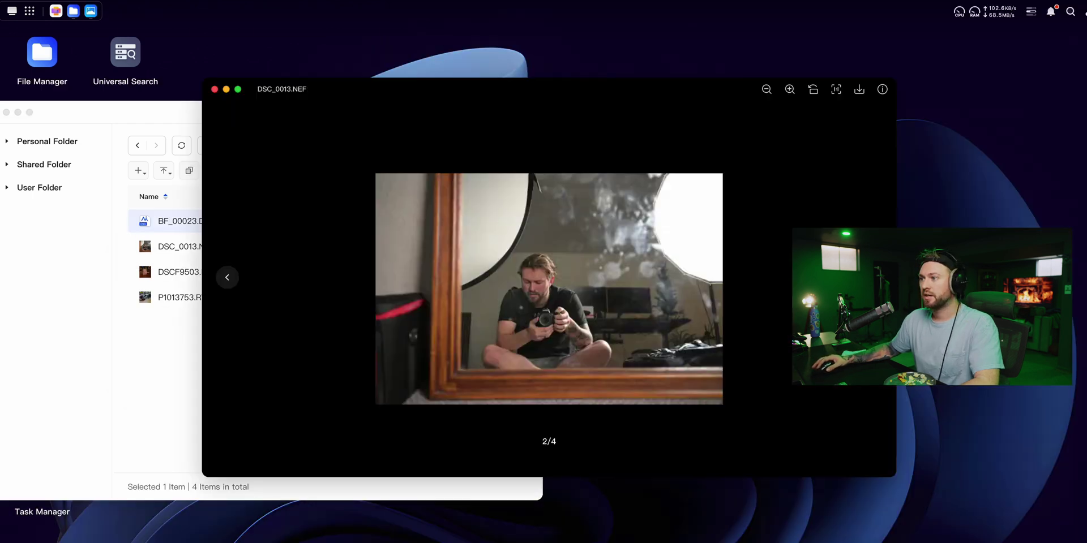
pyautogui.press('Right')
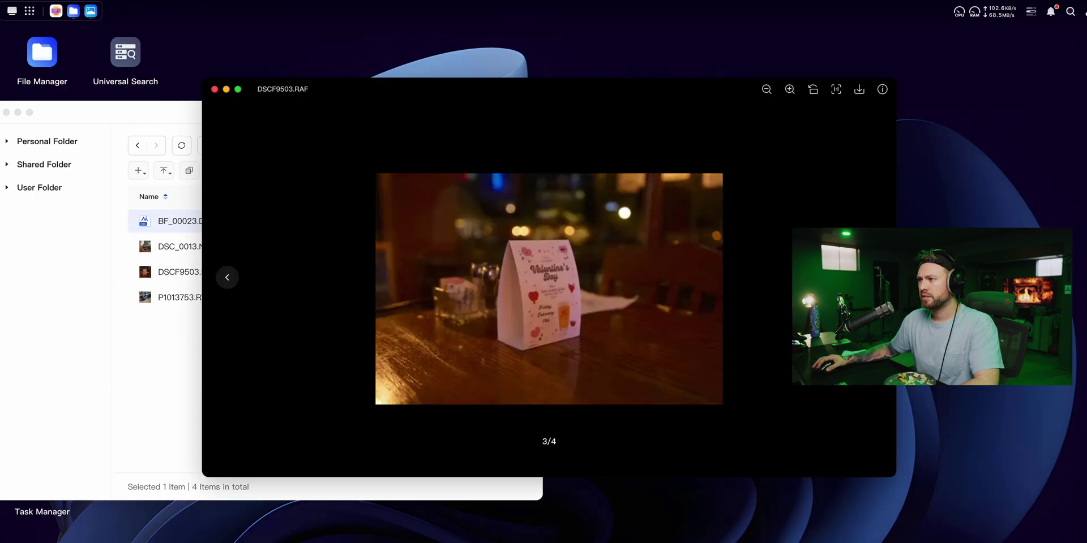
pyautogui.press('Right')
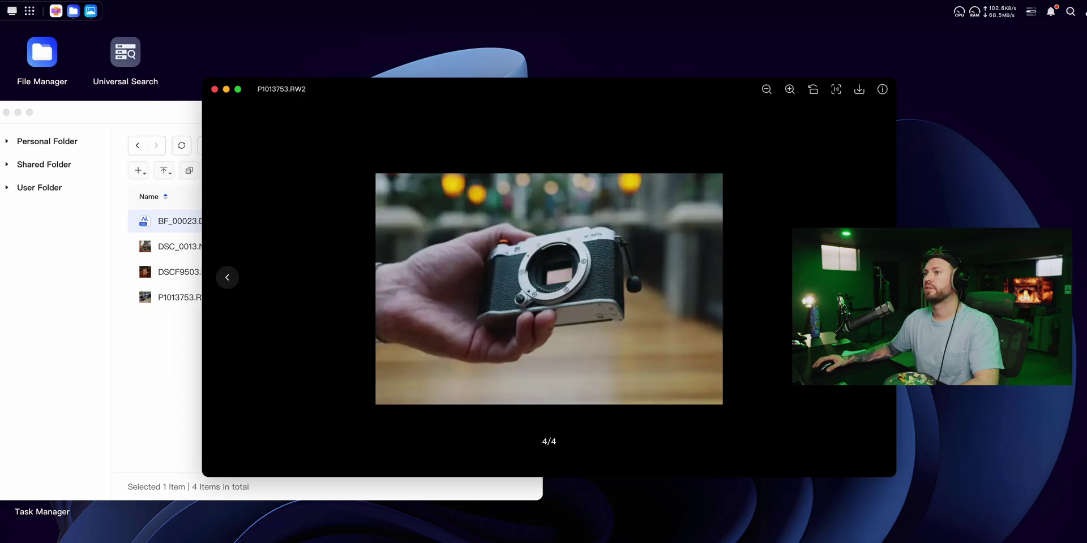